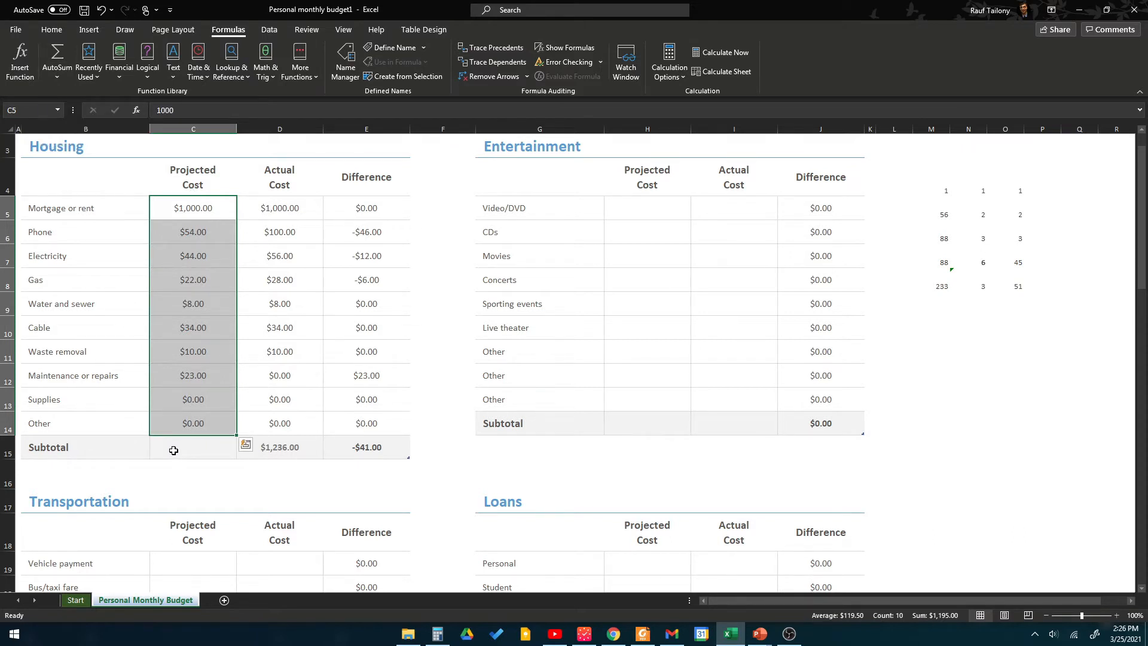
Total the Housing Projected Cost values C5:C14 in the Subtotal row using AutoSum's Sum, and inspect the subtotal cell
{"action": "left_click", "coordinate": [59, 78]}
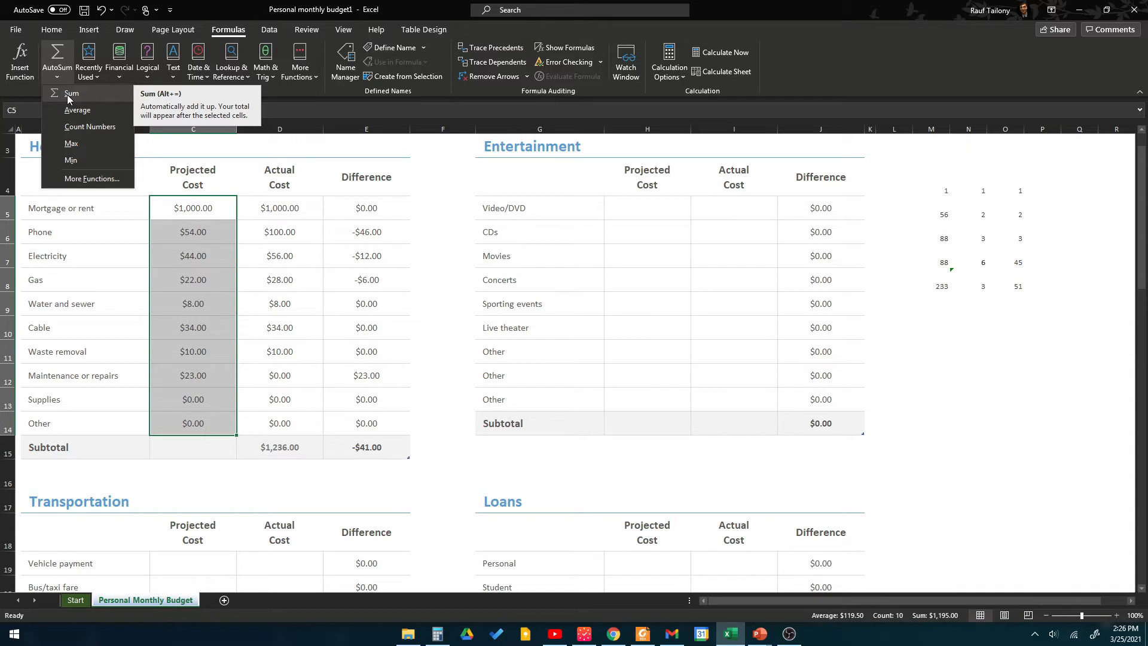
{"action": "left_click", "coordinate": [70, 94]}
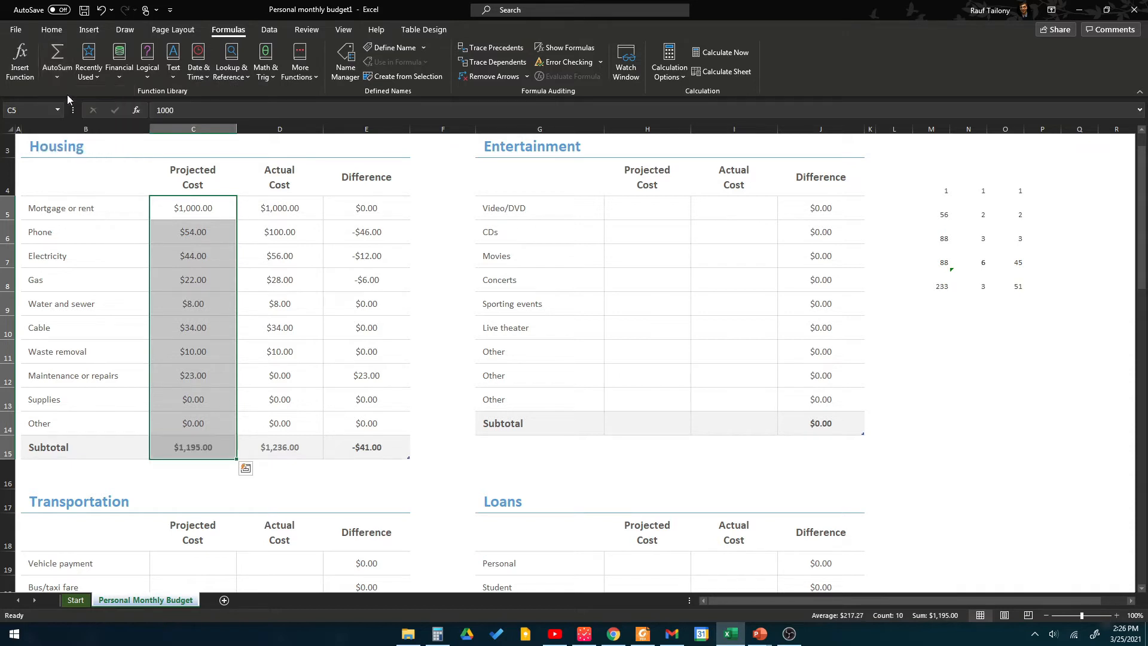
{"action": "left_click", "coordinate": [182, 450]}
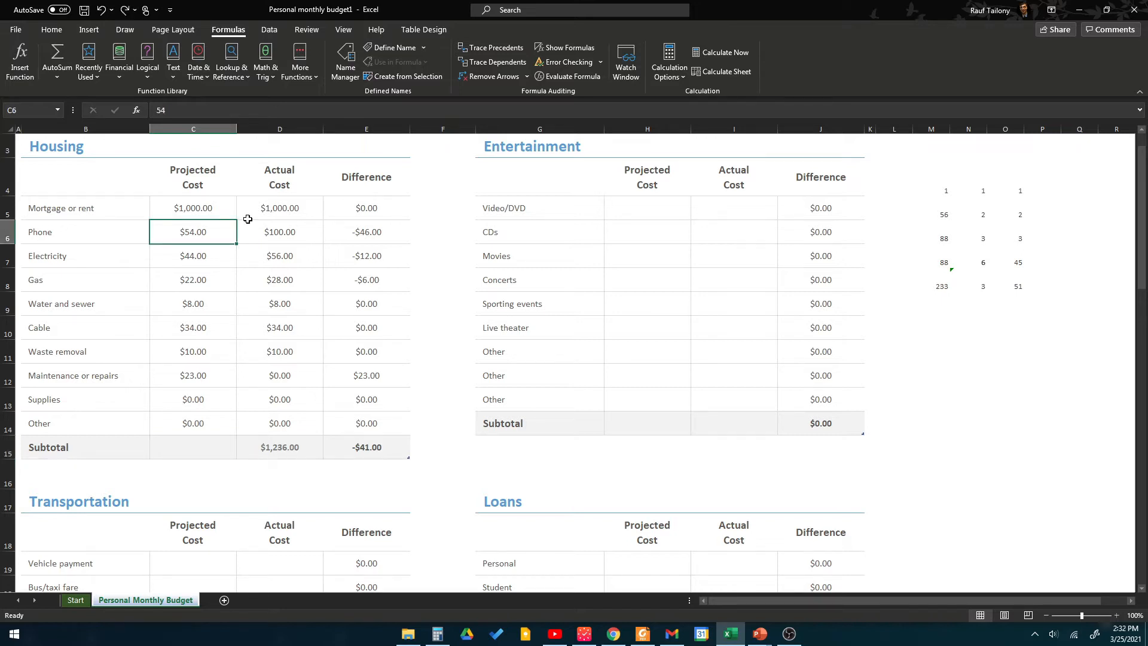
Try the Quick Analysis Sum total on Housing Projected Cost values C5:C14, inspect the subtotal formula, and undo the total
{"action": "left_click_drag", "start_coordinate": [214, 210], "coordinate": [203, 419]}
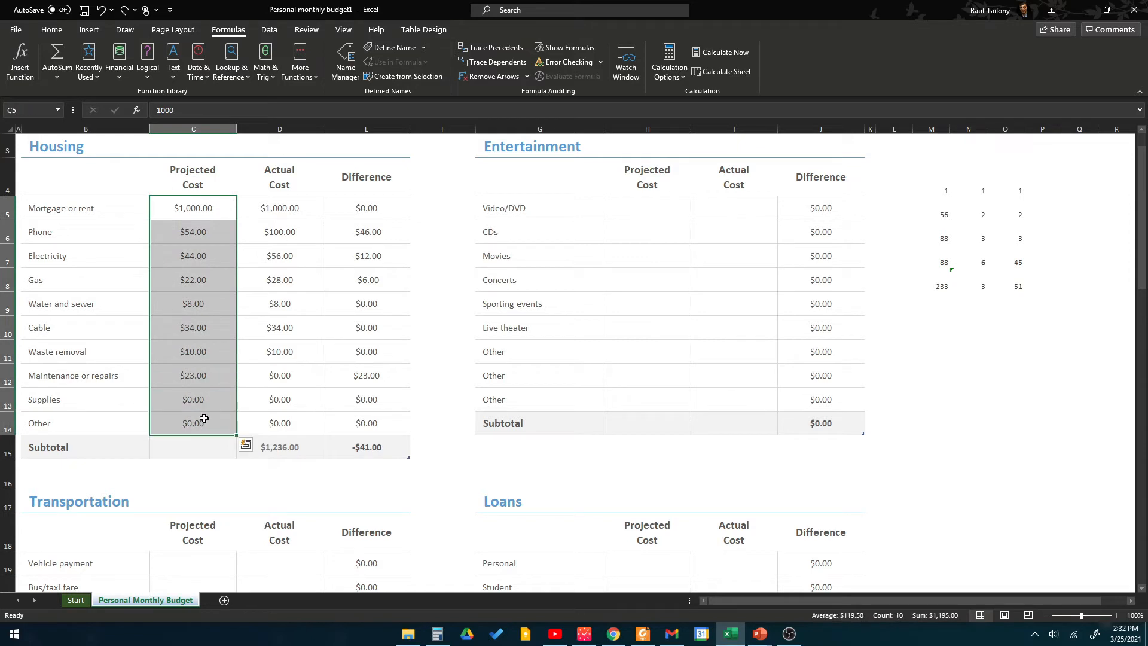
{"action": "left_click", "coordinate": [245, 446]}
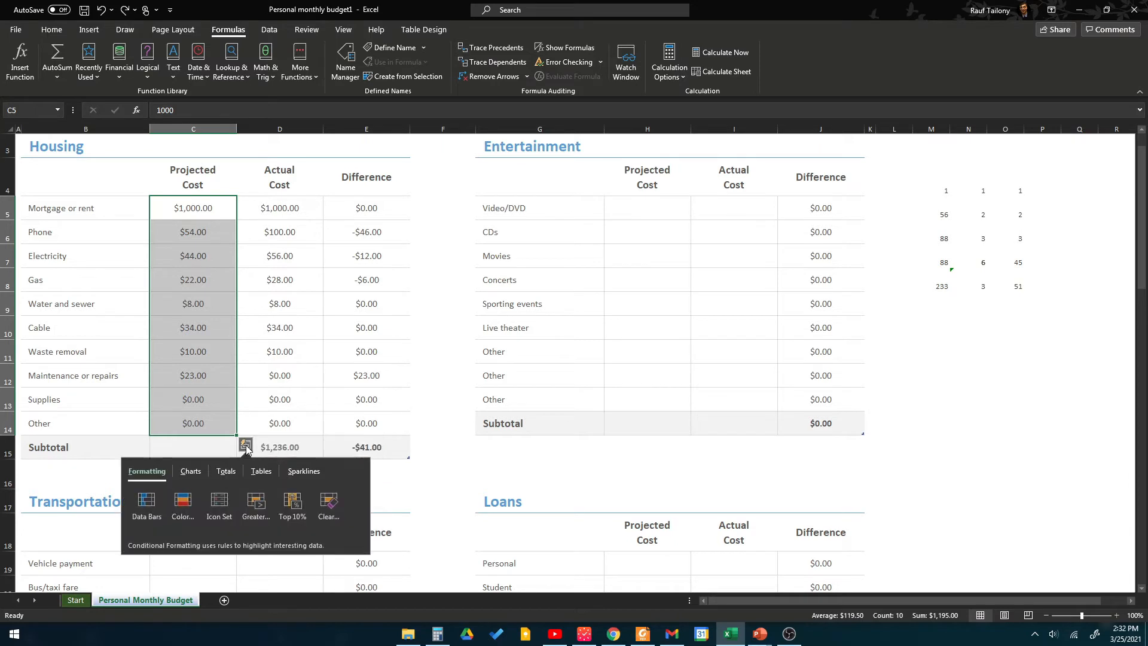
{"action": "left_click", "coordinate": [227, 472]}
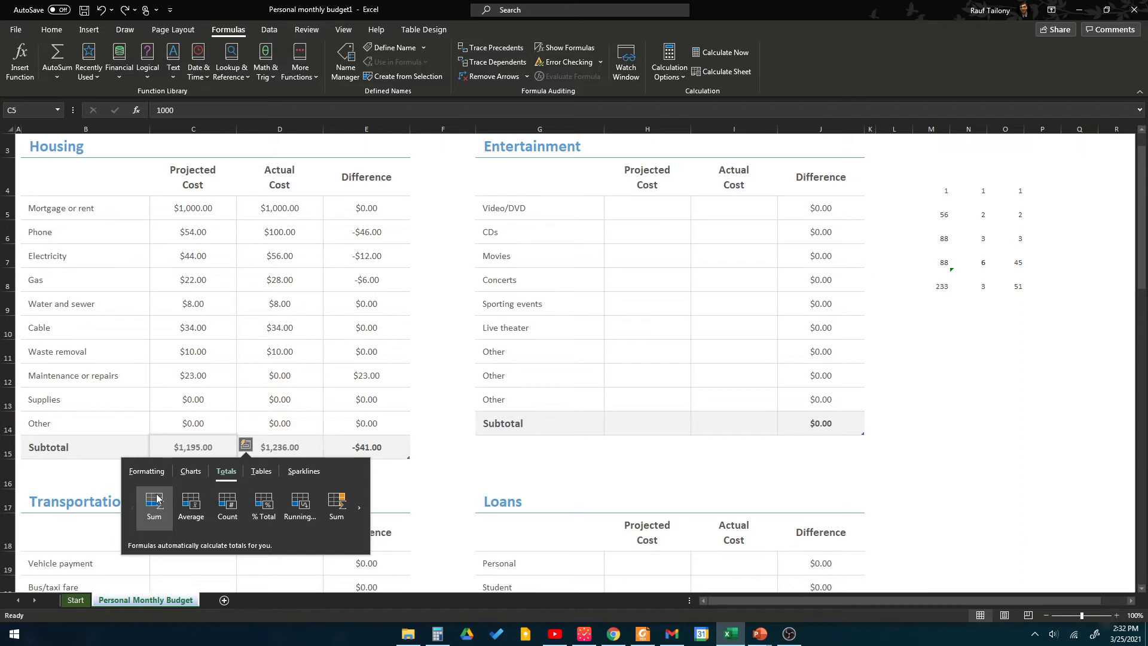
{"action": "left_click", "coordinate": [156, 498]}
{"action": "left_click", "coordinate": [187, 450]}
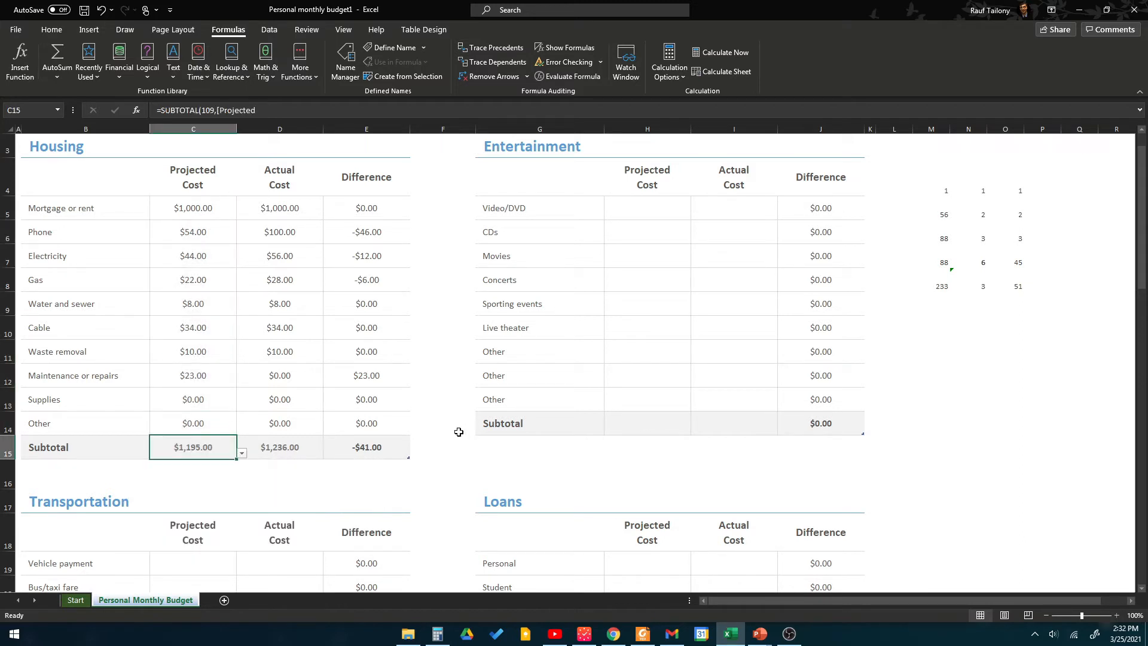
{"action": "key", "text": "ctrl+z"}
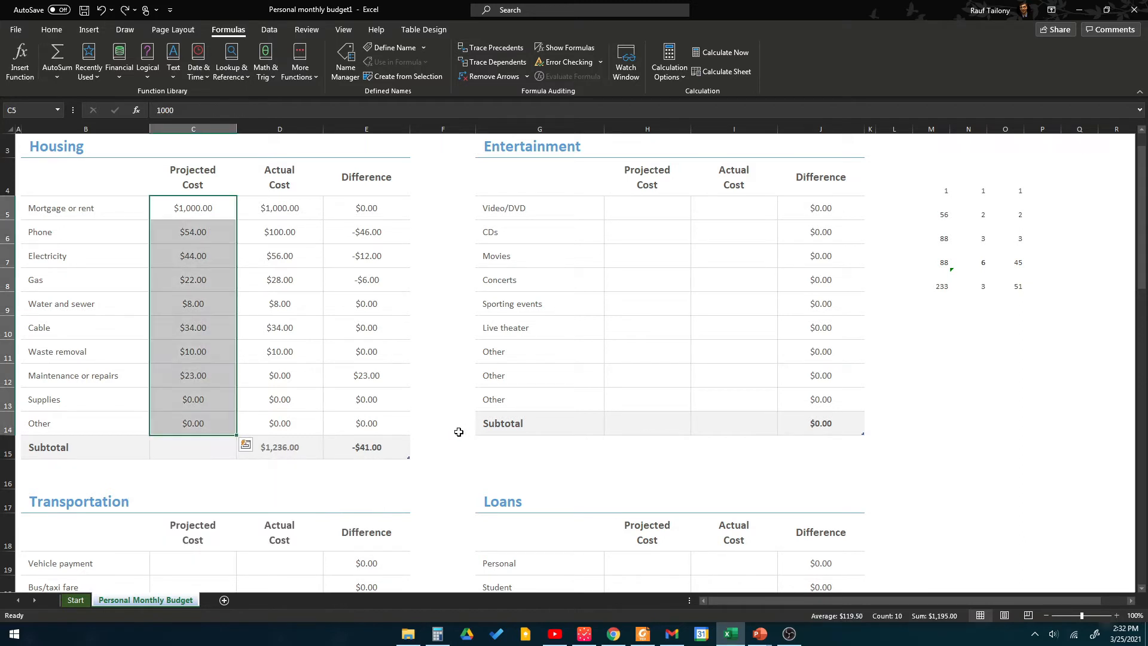
Try writing =SUM([Projected Cost]) manually in the Housing Projected Cost subtotal cell C15, and discard the formula
{"action": "left_click", "coordinate": [198, 450]}
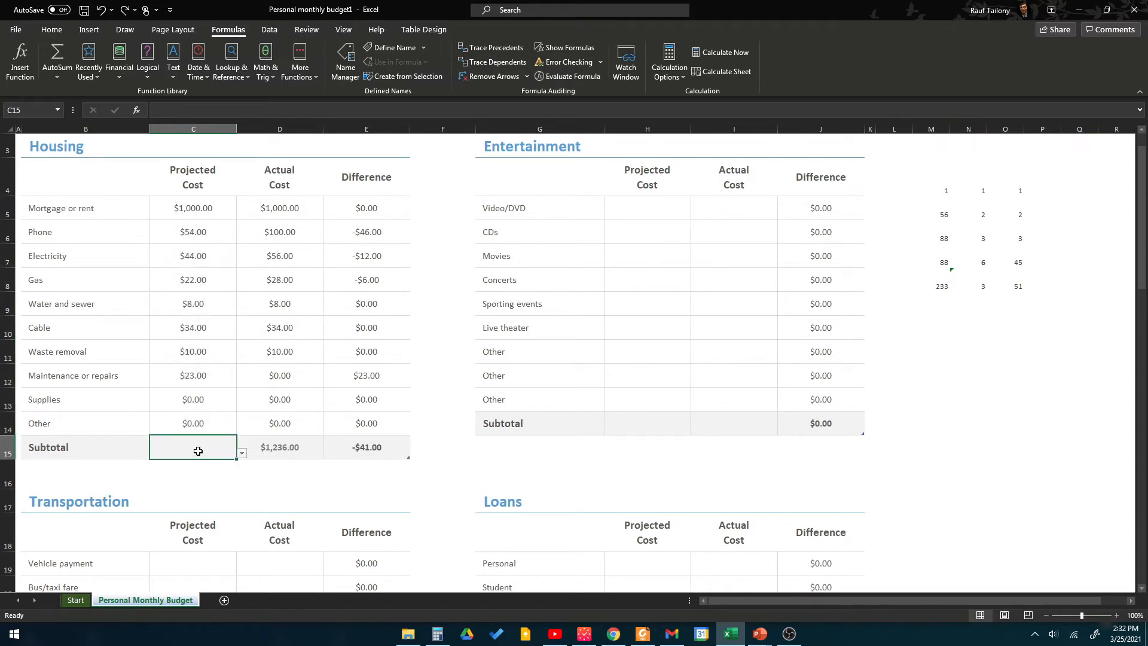
{"action": "type", "text": "="}
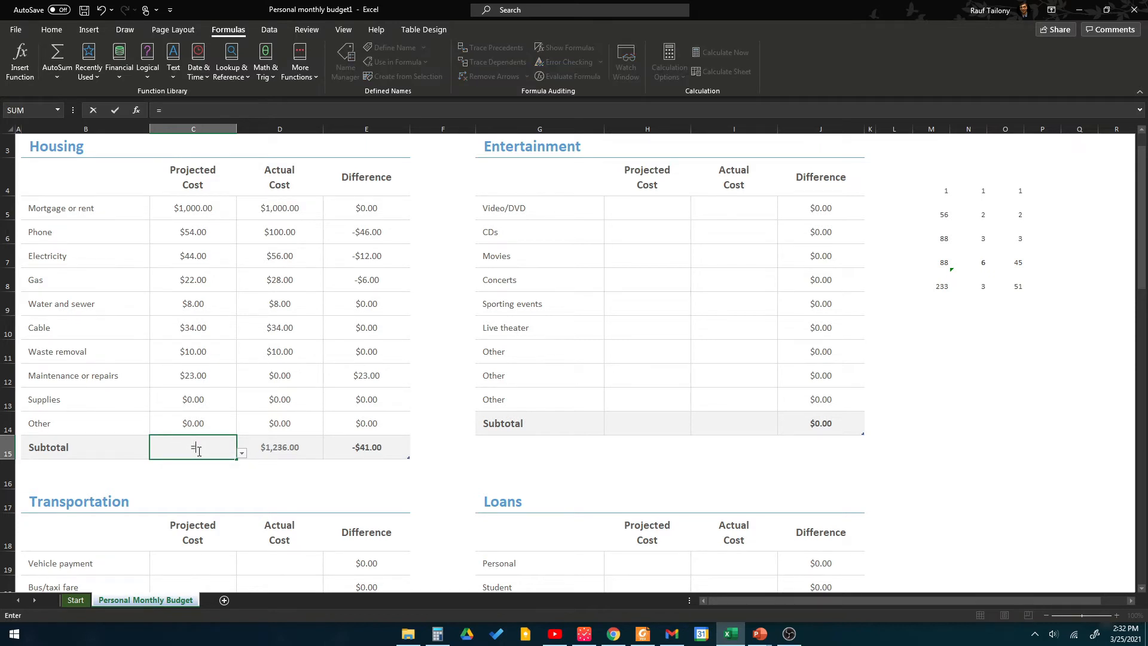
{"action": "type", "text": "s"}
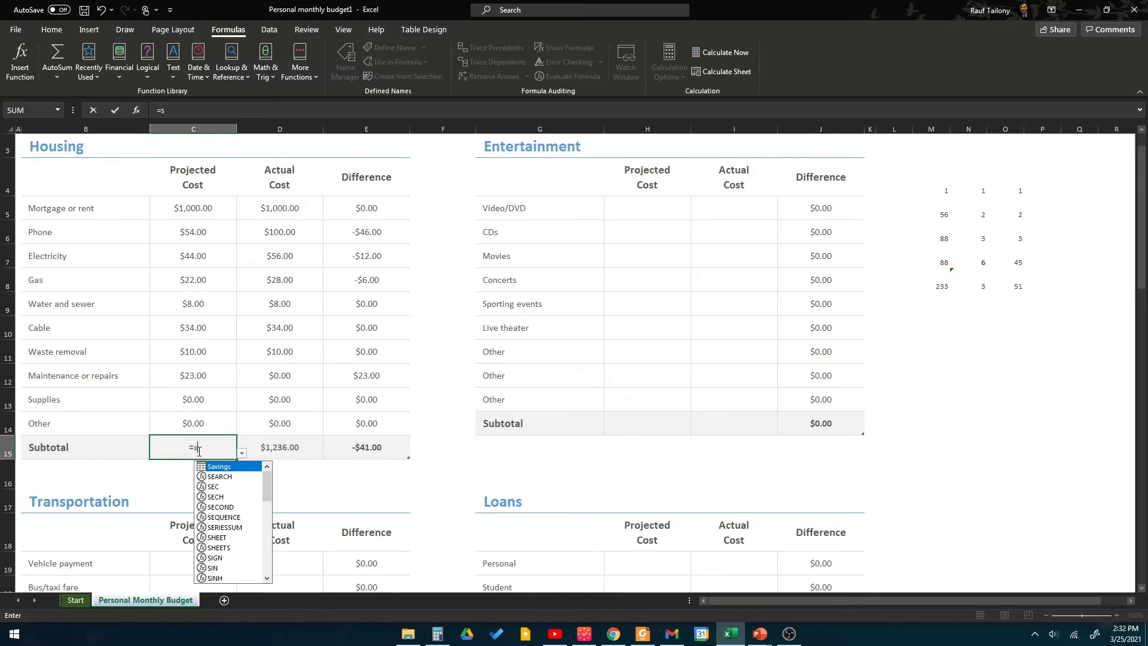
{"action": "type", "text": "u"}
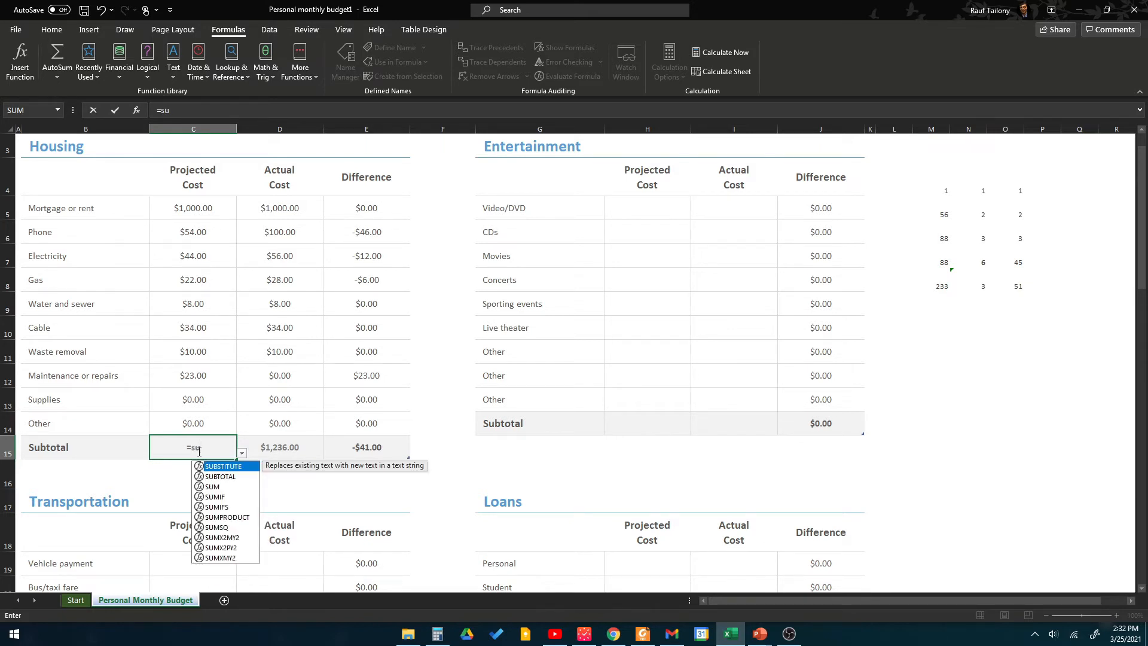
{"action": "left_click", "coordinate": [213, 487]}
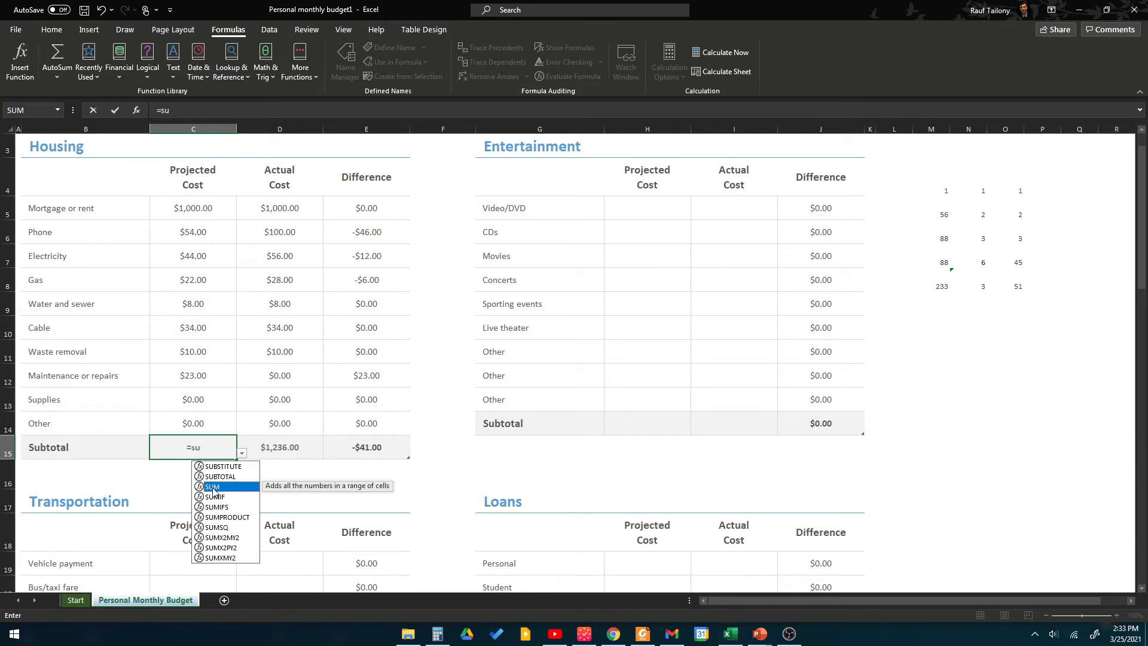
{"action": "double_click", "coordinate": [212, 487]}
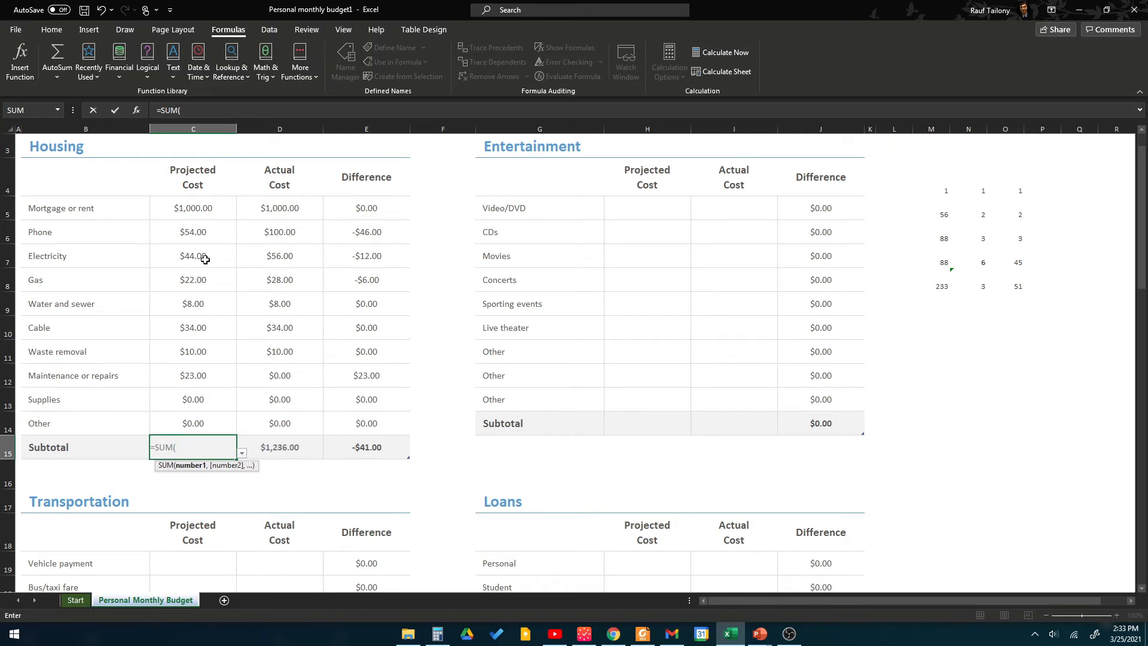
{"action": "left_click", "coordinate": [206, 209]}
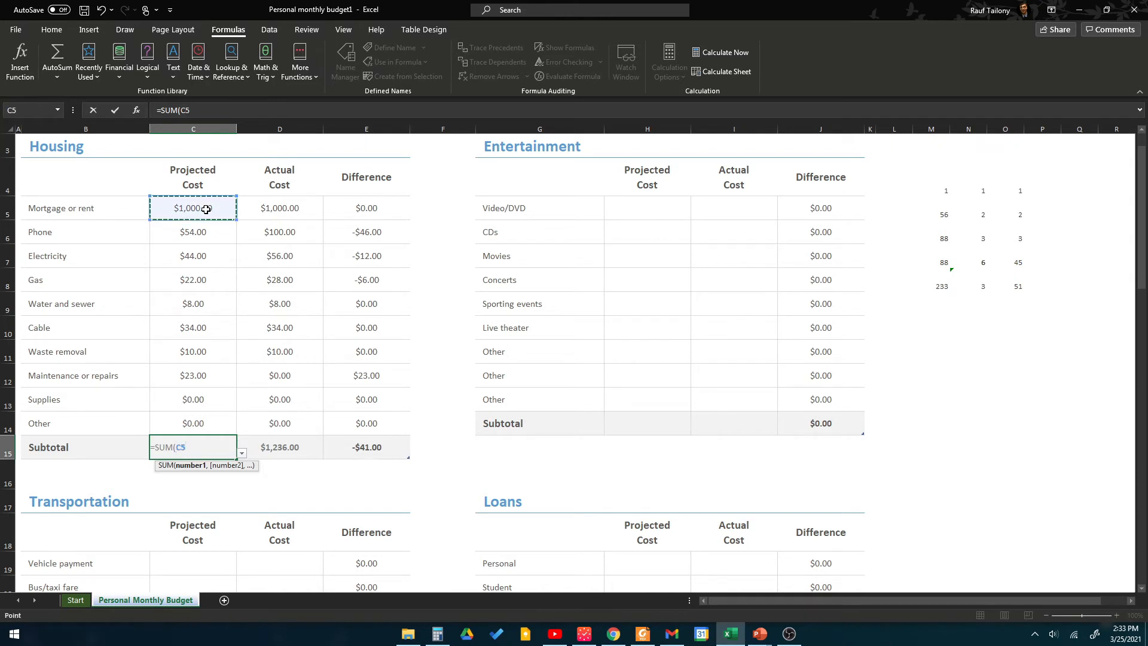
{"action": "left_click_drag", "start_coordinate": [206, 209], "coordinate": [194, 431]}
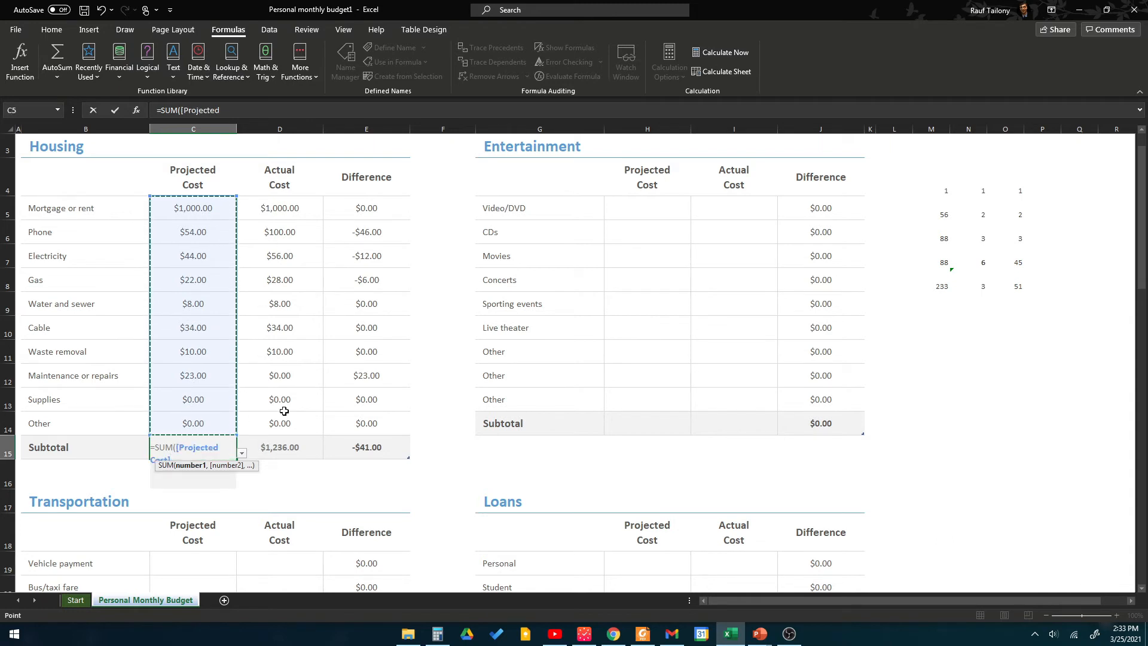
{"action": "type", "text": ")"}
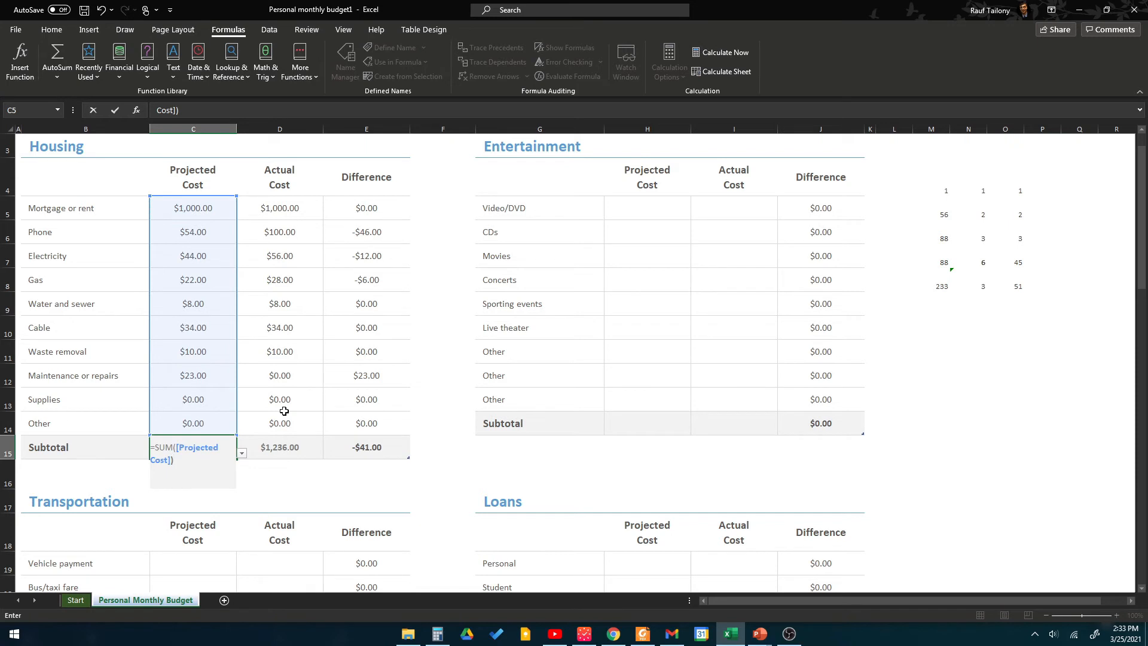
{"action": "key", "text": "Escape"}
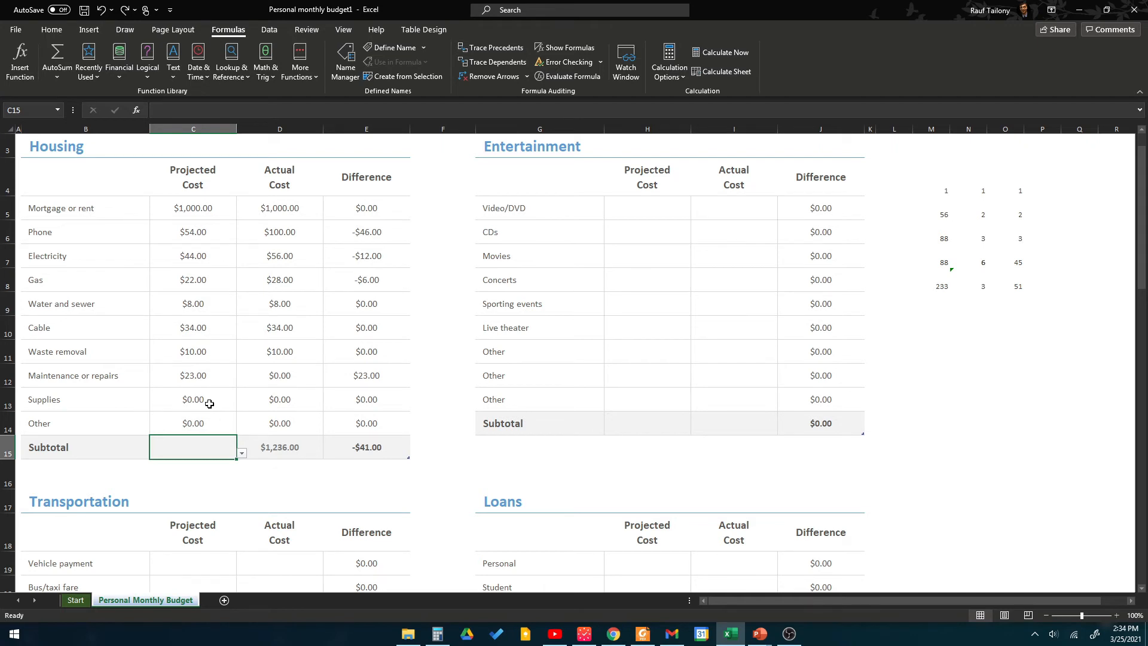
Try AutoSum's Average on Housing Projected Cost values C5:C14, inspect the formula in C15, and undo it
{"action": "left_click_drag", "start_coordinate": [186, 208], "coordinate": [185, 423]}
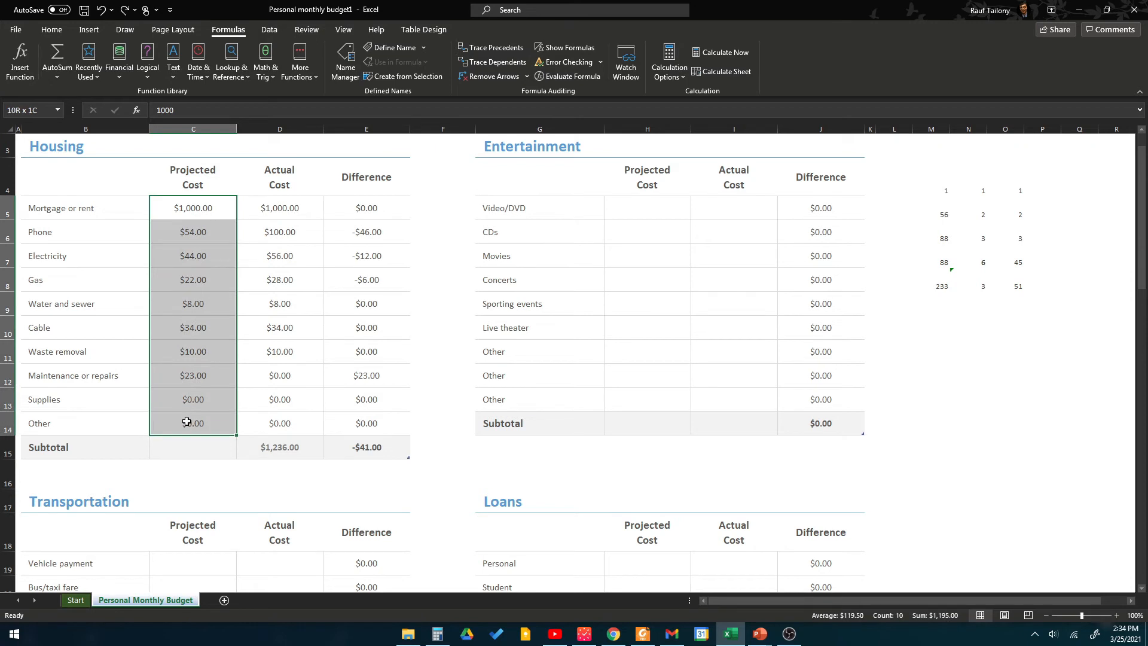
{"action": "left_click", "coordinate": [59, 78]}
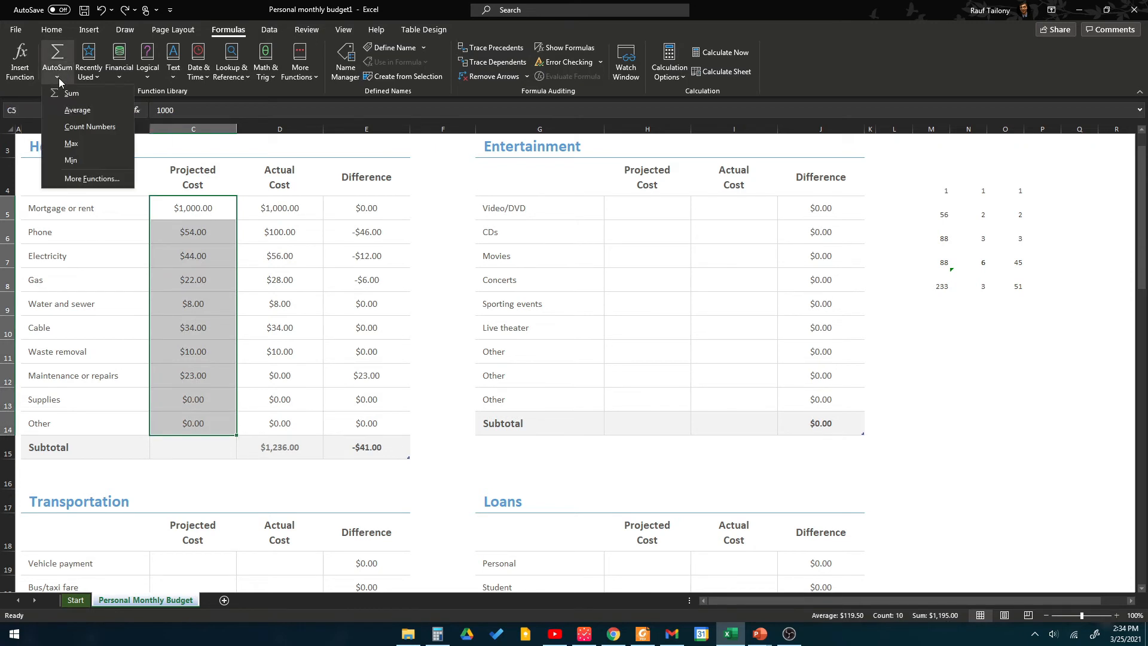
{"action": "left_click", "coordinate": [71, 111]}
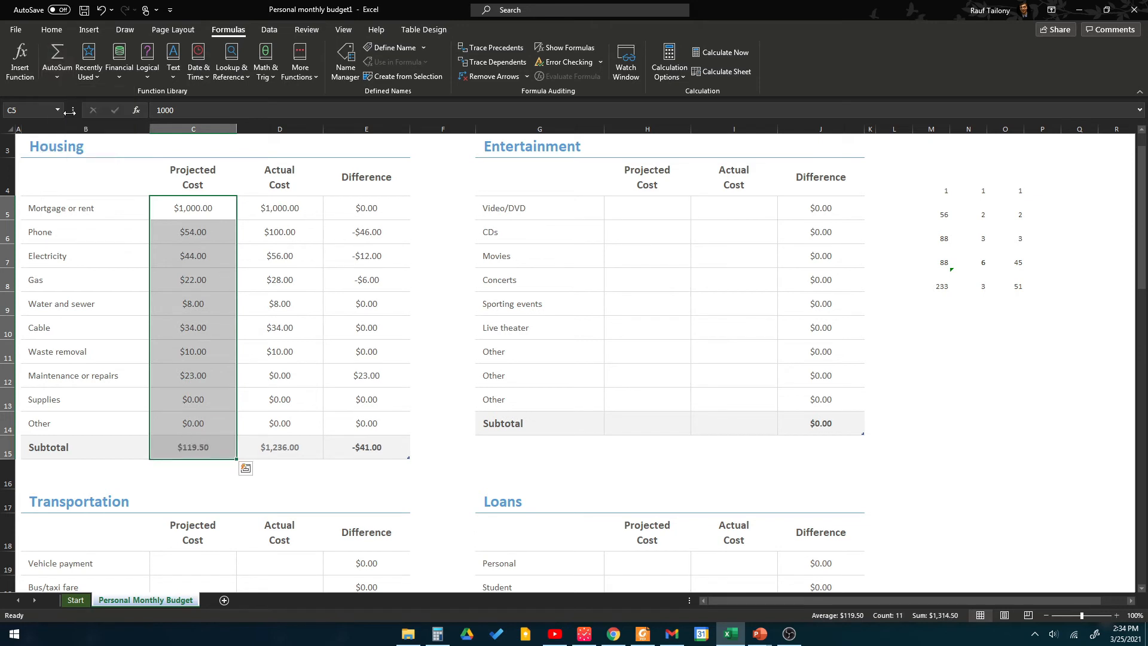
{"action": "left_click", "coordinate": [193, 454]}
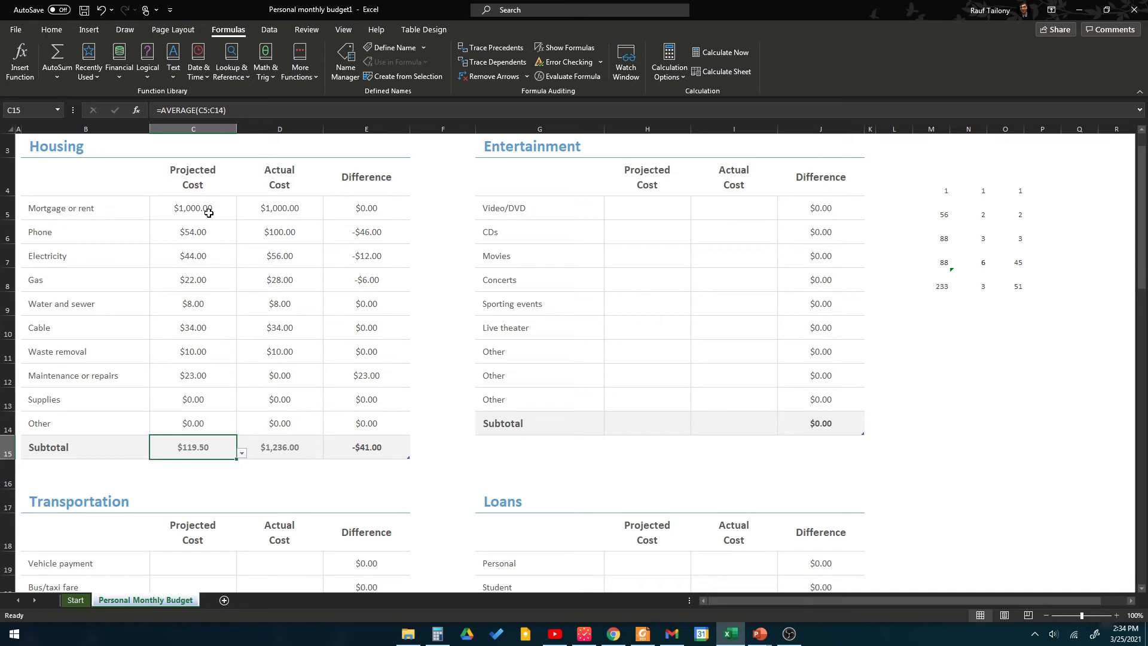
{"action": "key", "text": "ctrl+z"}
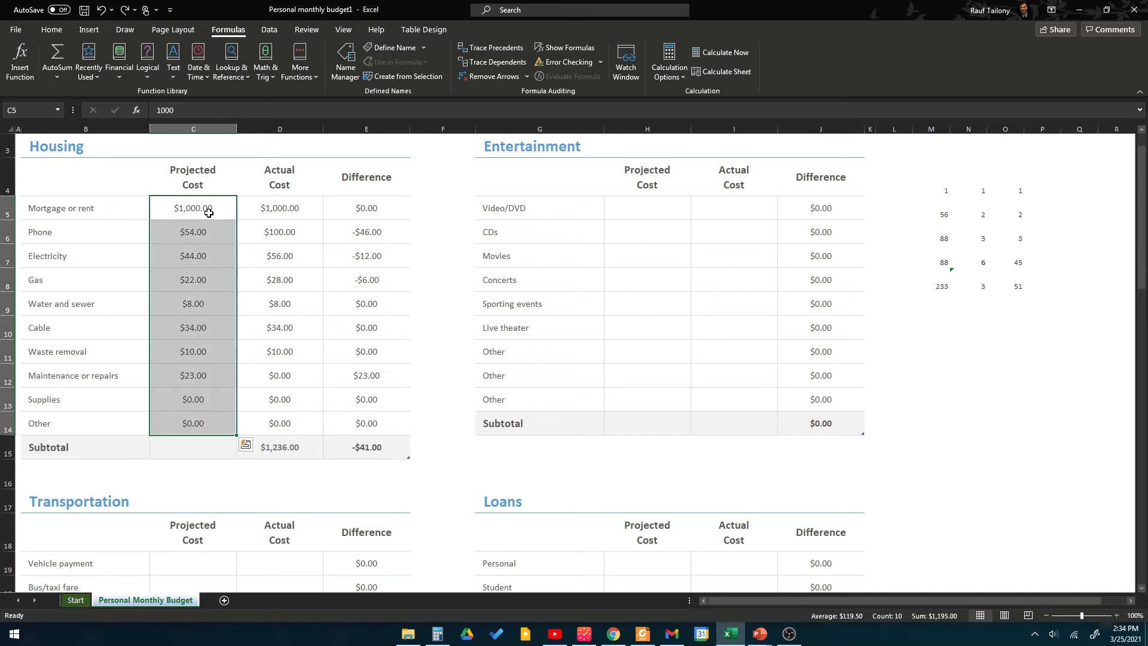
Try the Quick Analysis Average total on Housing Projected Cost values C5:C14, and undo it
{"action": "left_click", "coordinate": [244, 447]}
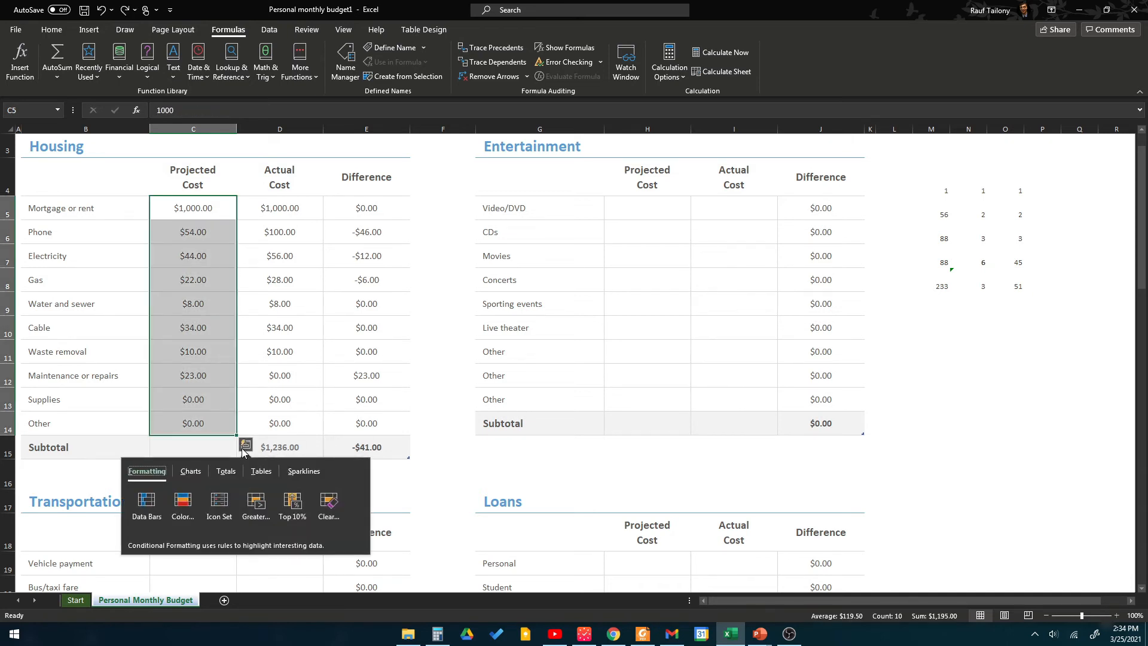
{"action": "left_click", "coordinate": [226, 471]}
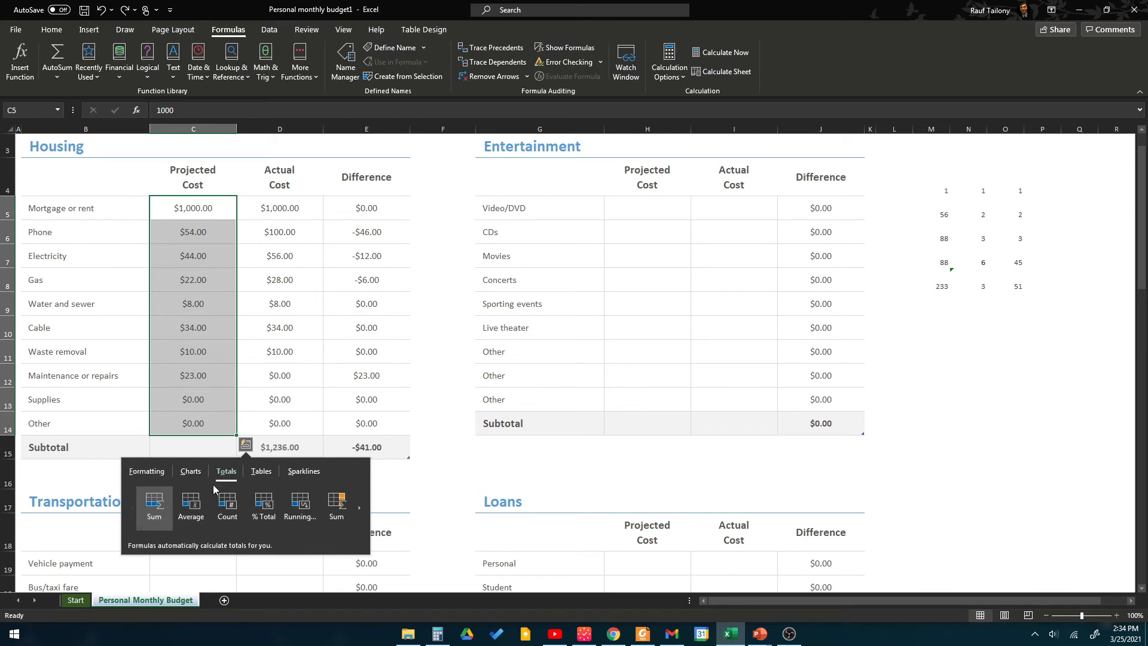
{"action": "left_click", "coordinate": [187, 511]}
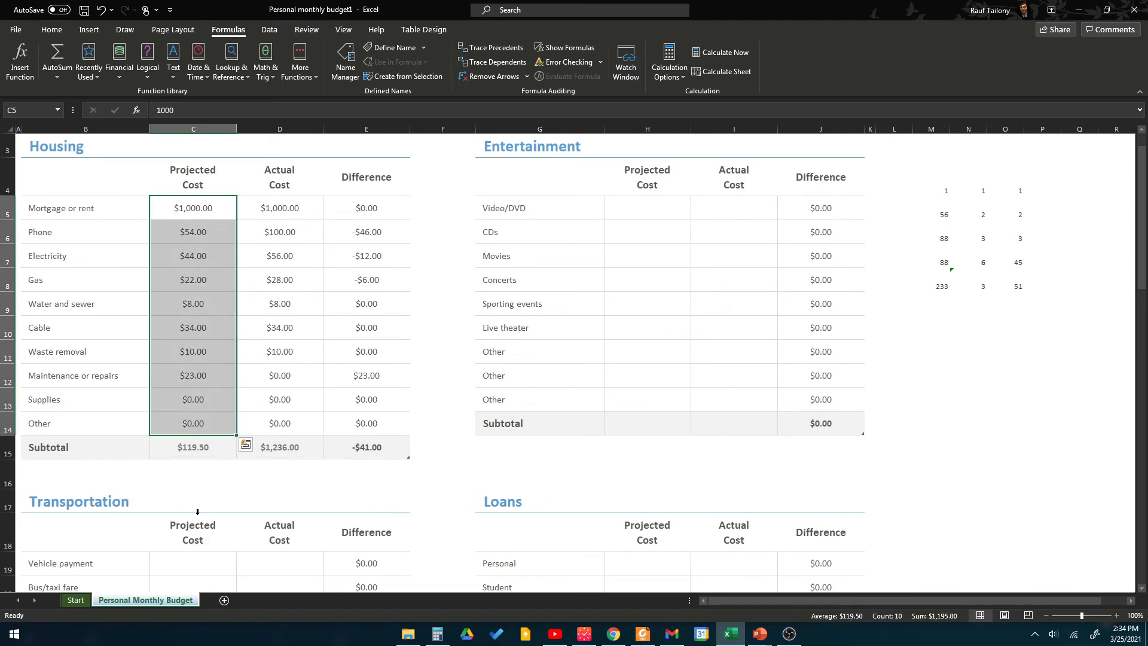
{"action": "key", "text": "ctrl+z"}
Try entering =AVERAGE([Projected Cost]) manually in the Housing Projected Cost subtotal cell C15, and undo the entry
{"action": "left_click", "coordinate": [198, 446]}
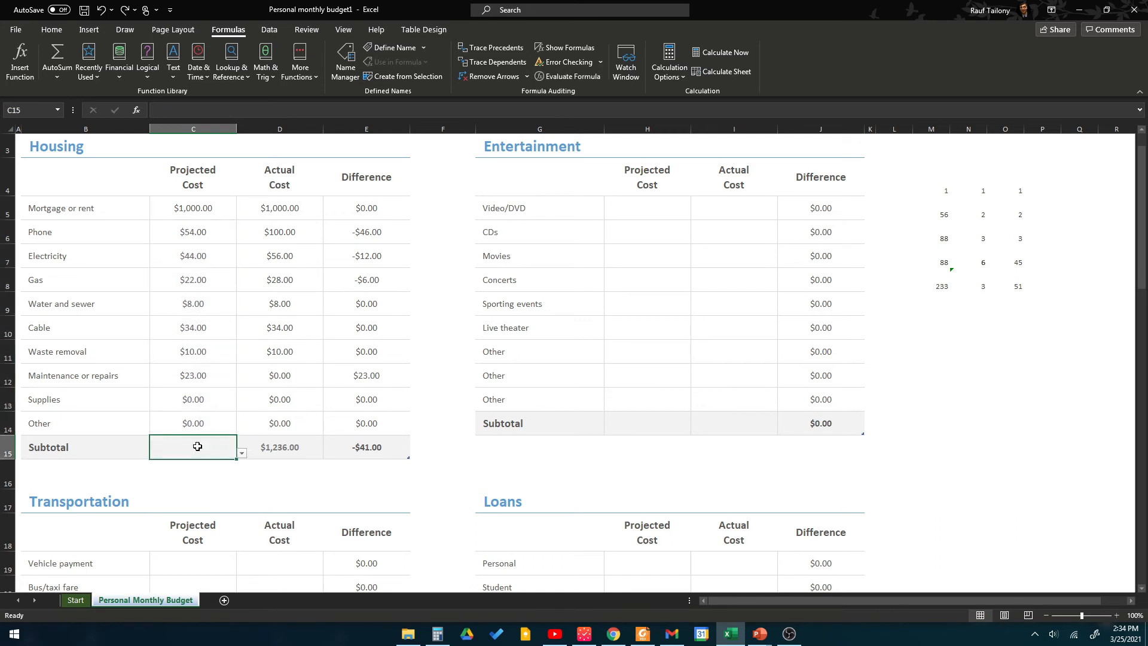
{"action": "type", "text": "="}
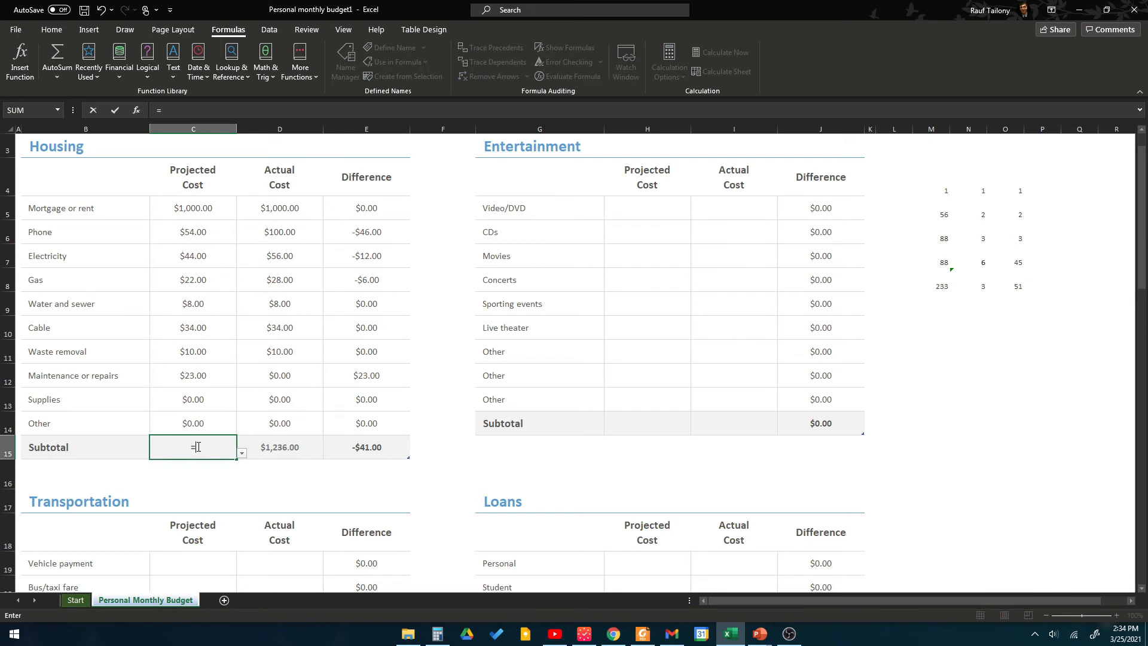
{"action": "type", "text": "av"}
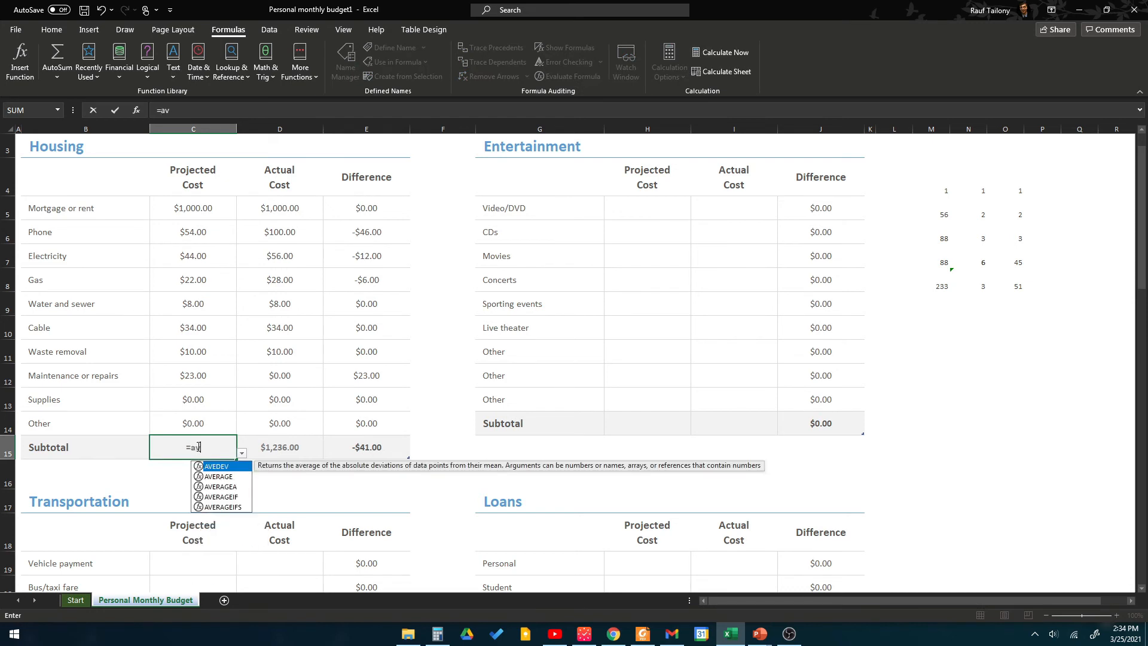
{"action": "type", "text": "era"}
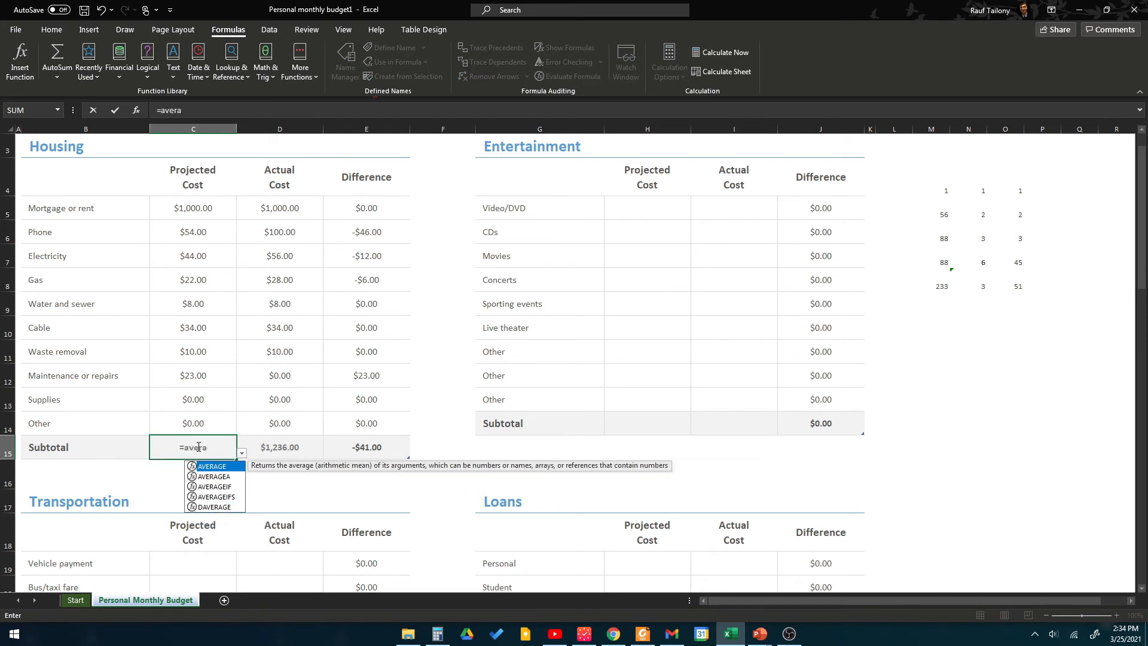
{"action": "type", "text": "ge"}
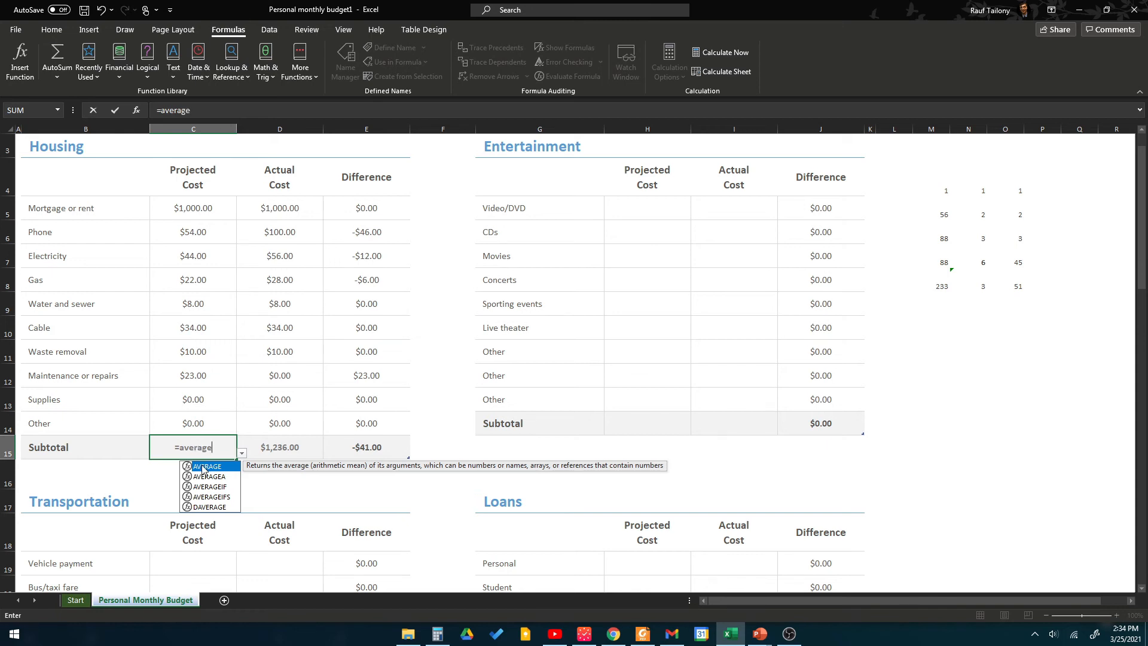
{"action": "double_click", "coordinate": [203, 467]}
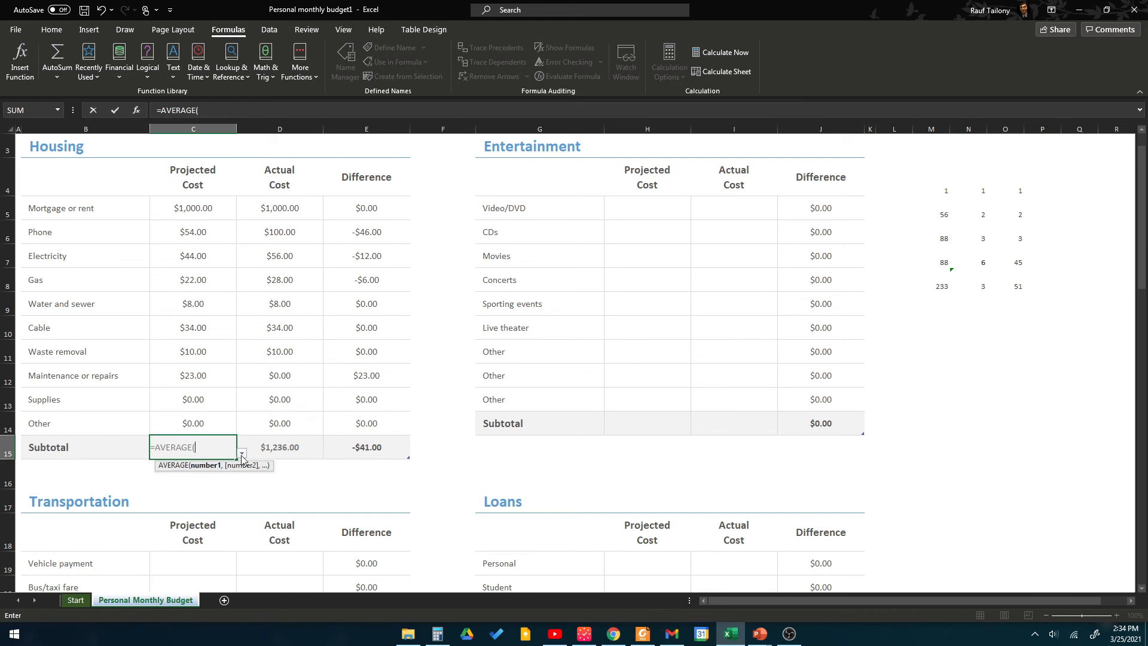
{"action": "left_click_drag", "start_coordinate": [195, 204], "coordinate": [201, 419]}
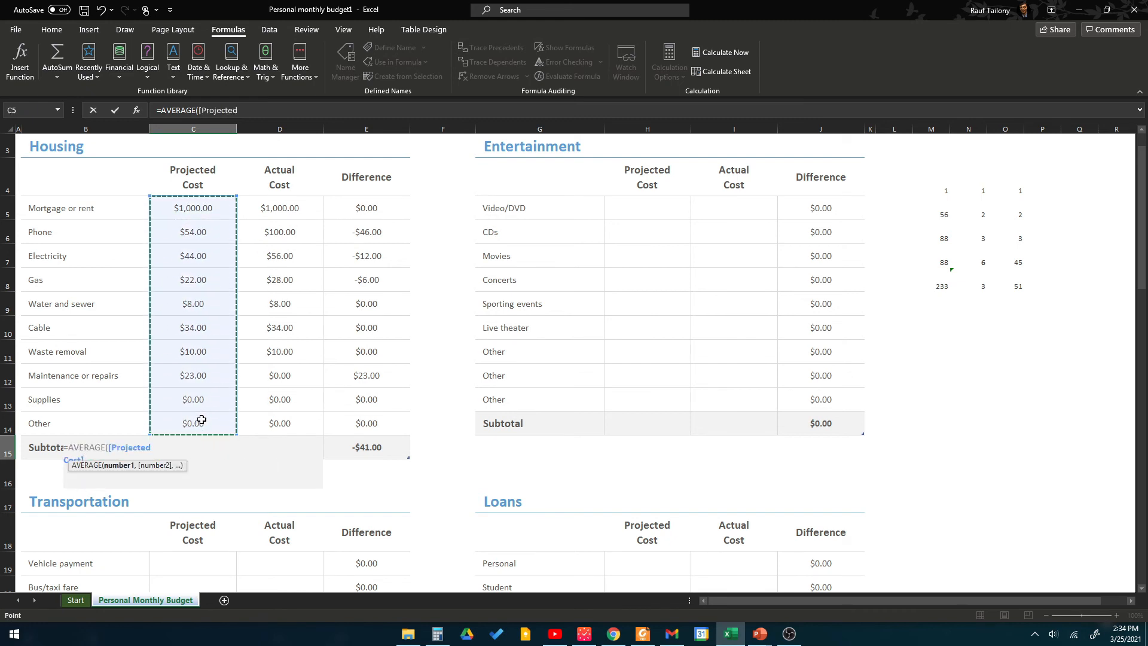
{"action": "type", "text": ")"}
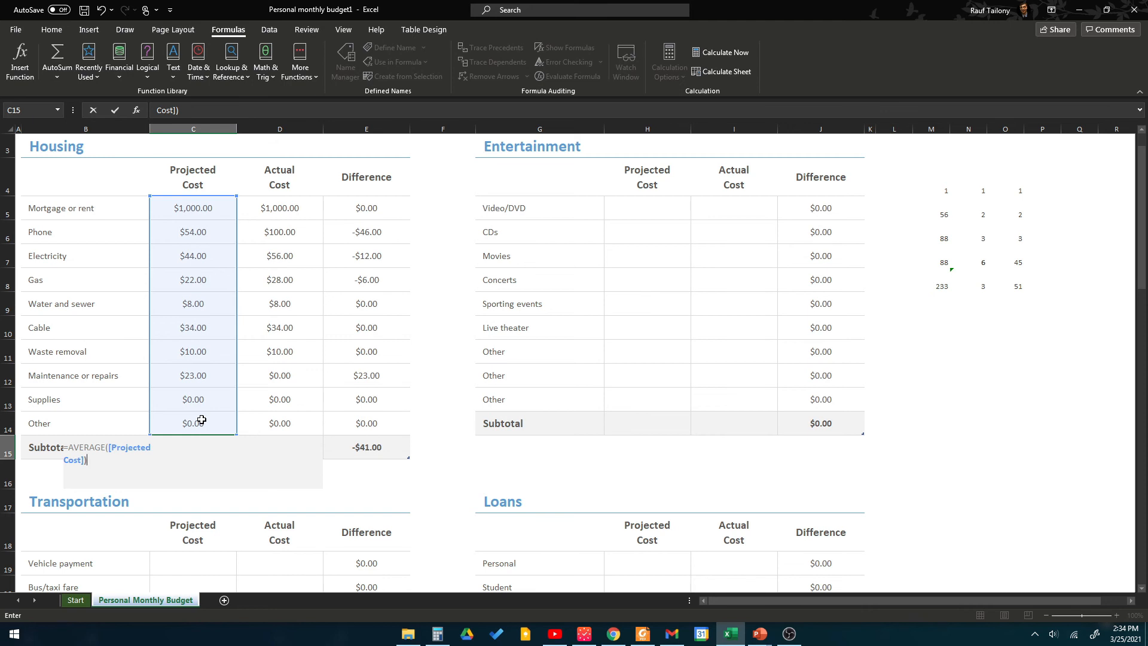
{"action": "key", "text": "Return"}
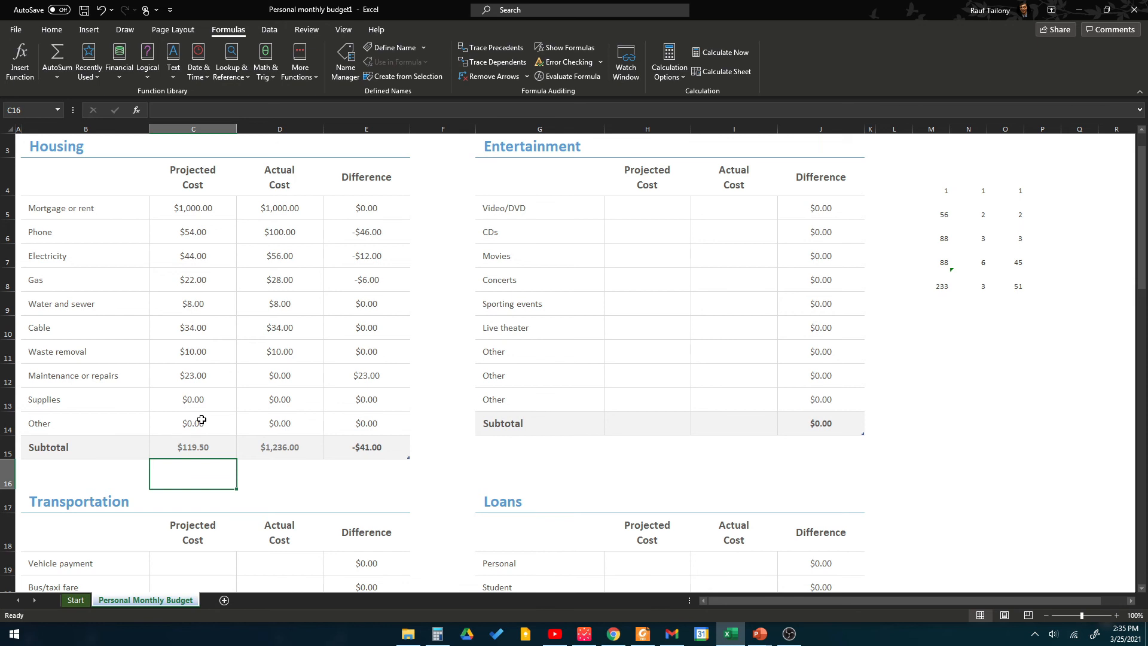
{"action": "key", "text": "ctrl+z"}
{"action": "key", "text": "ctrl+z"}
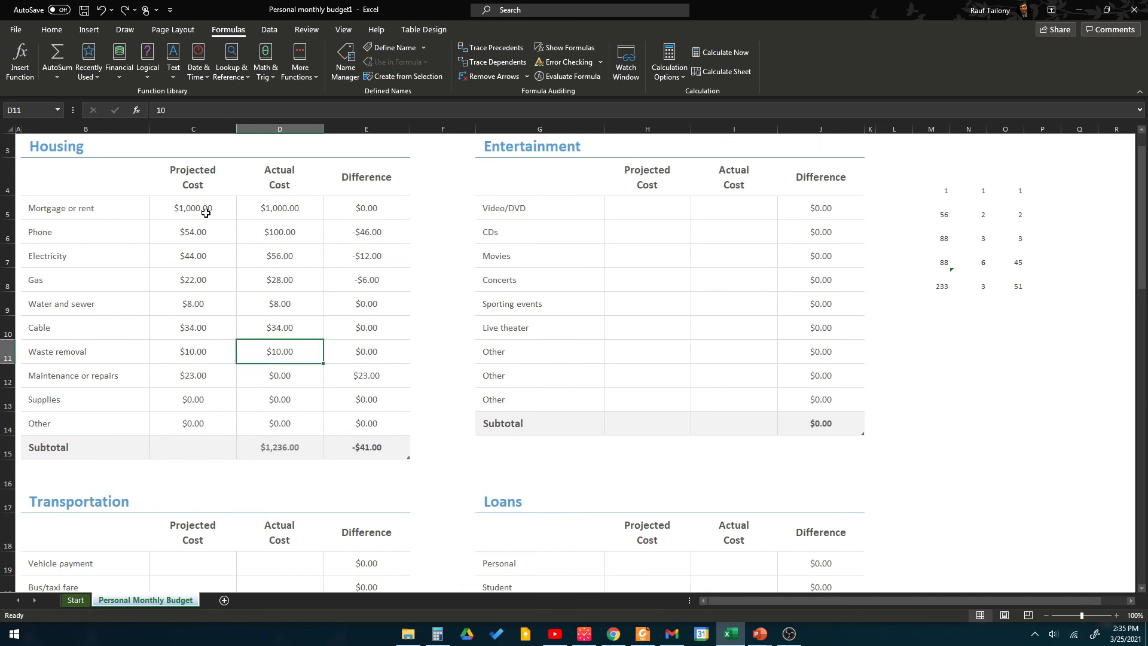
Check the average, count and sum of ranges C5:C14, D5:D14 and E5:E8 in the Housing table by selecting each in turn
{"action": "left_click_drag", "start_coordinate": [206, 212], "coordinate": [201, 414]}
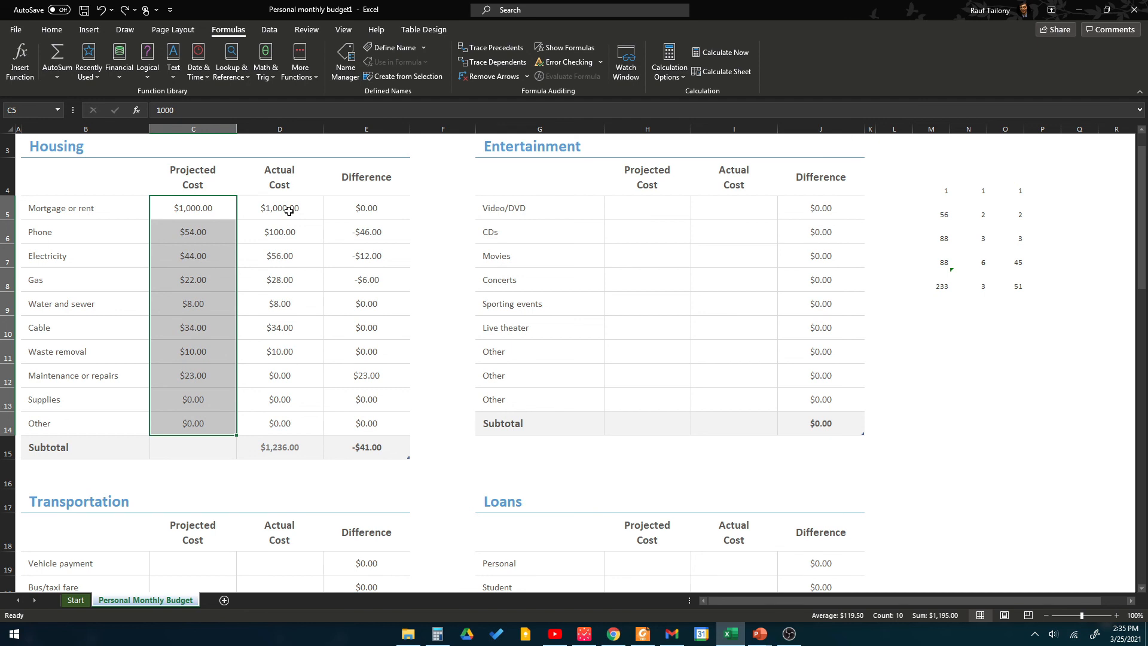
{"action": "left_click_drag", "start_coordinate": [288, 211], "coordinate": [307, 423]}
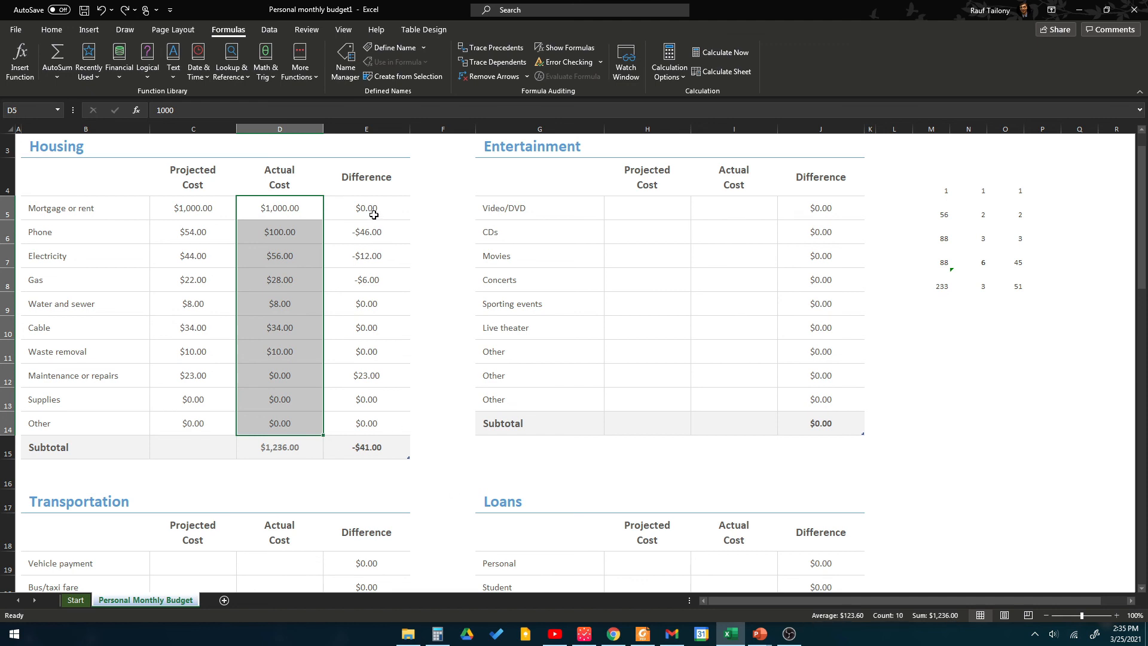
{"action": "left_click_drag", "start_coordinate": [371, 212], "coordinate": [368, 281]}
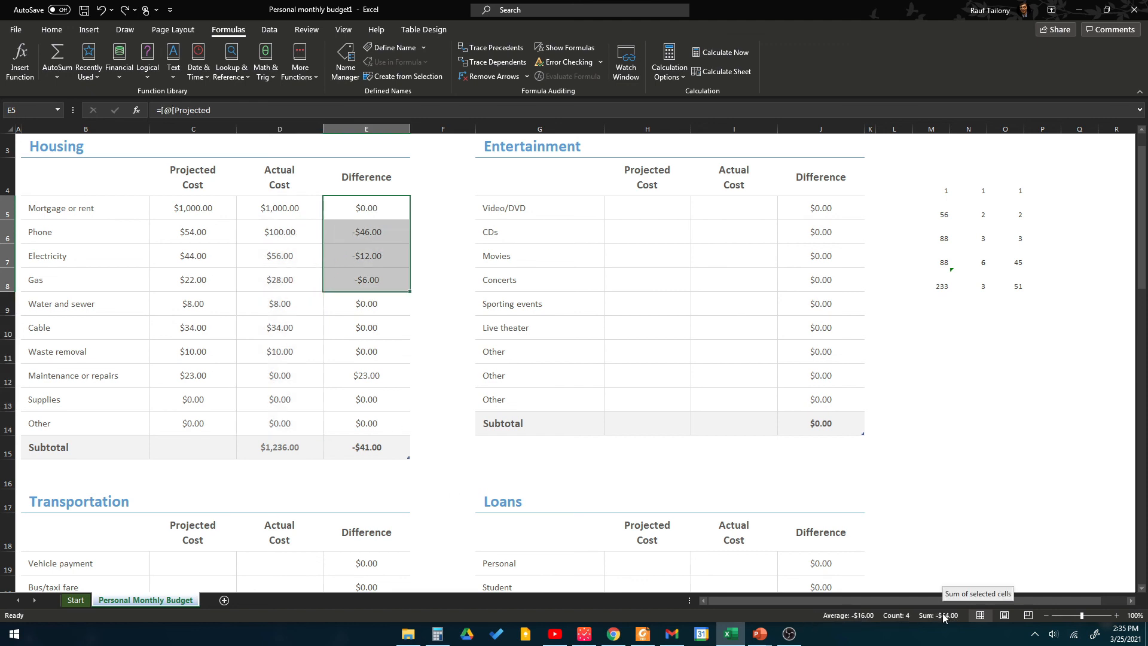